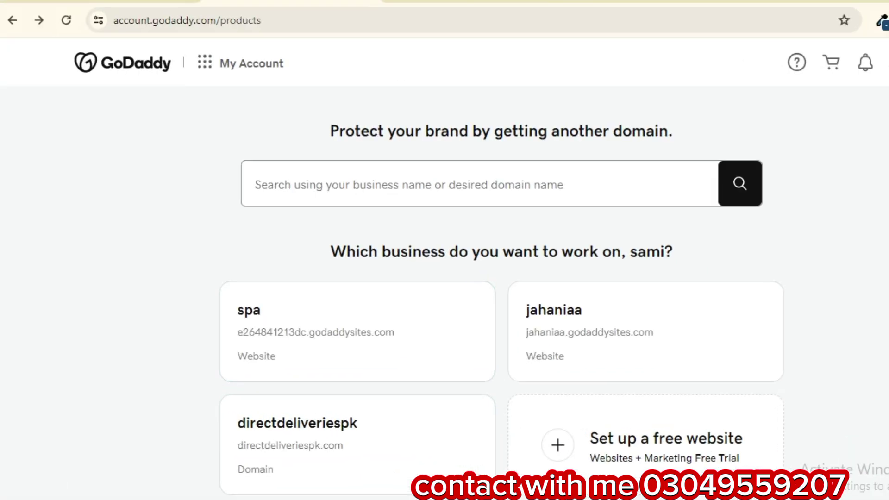
Switch to the Shopify admin and view the live online store.
key("alt+Right")
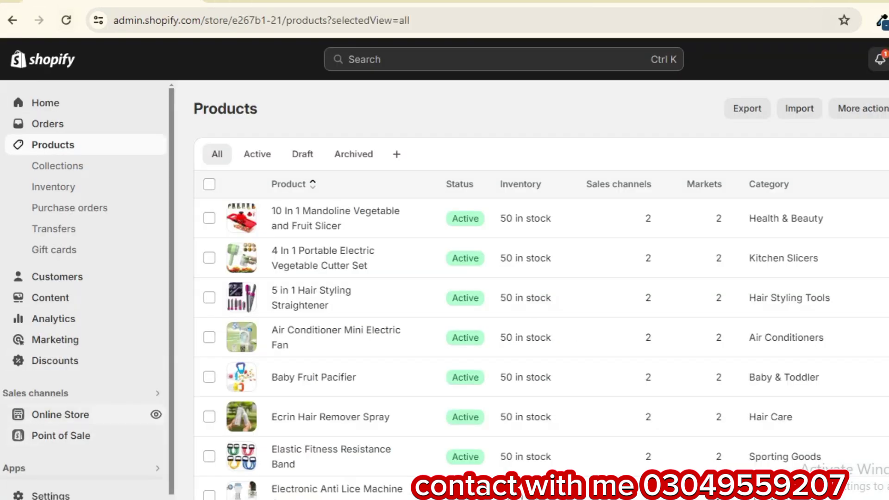
left_click(156, 415)
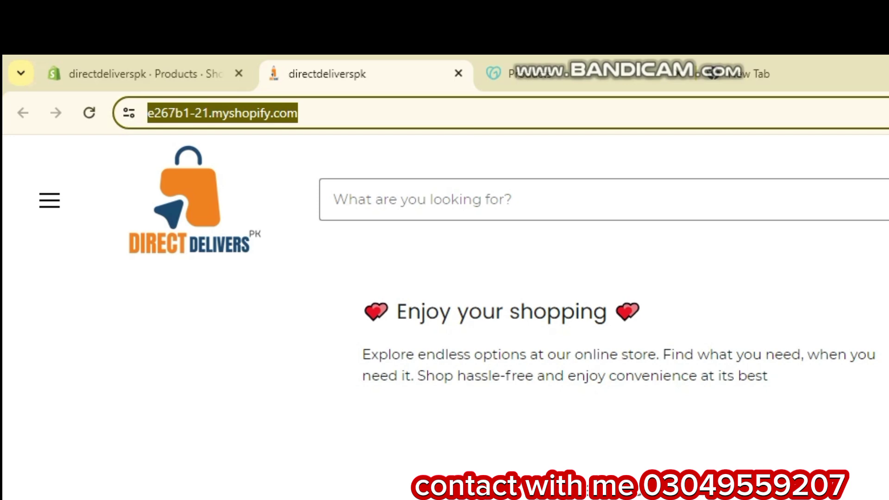
In the GoDaddy account, open the domain page of the directdeliveriespk.com business.
left_click(648, 72)
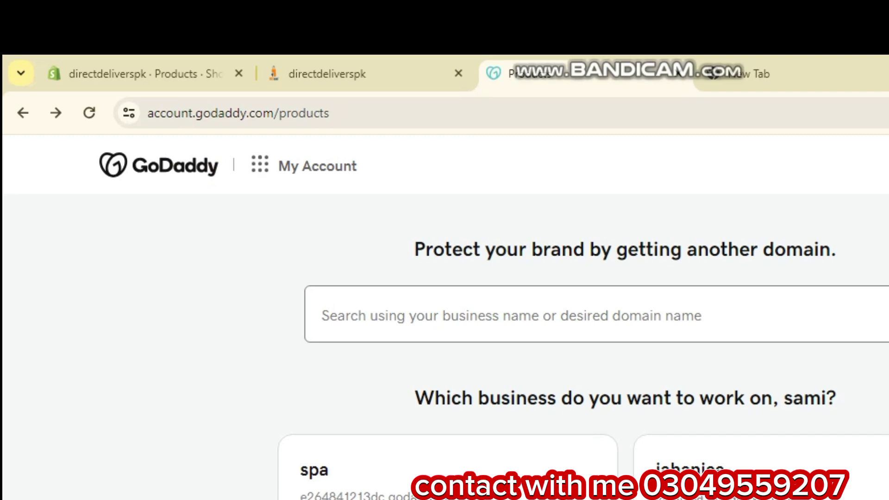
scroll(446, 317, "down", 4)
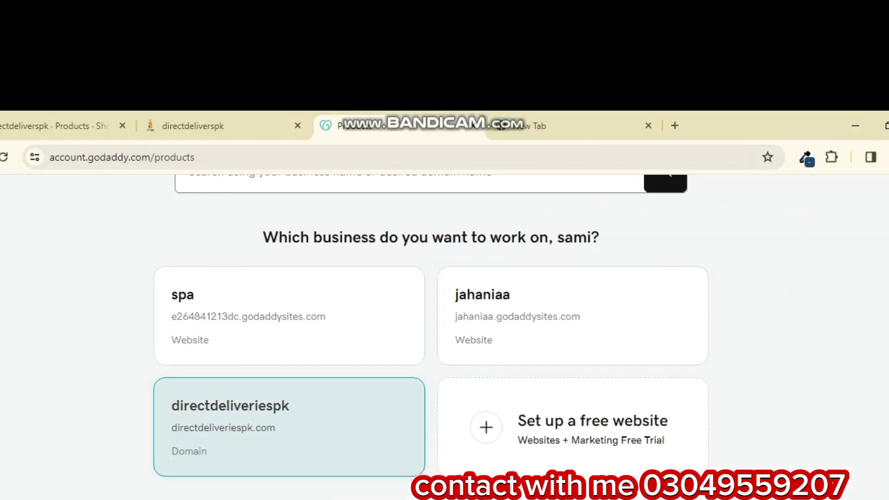
left_click(289, 427)
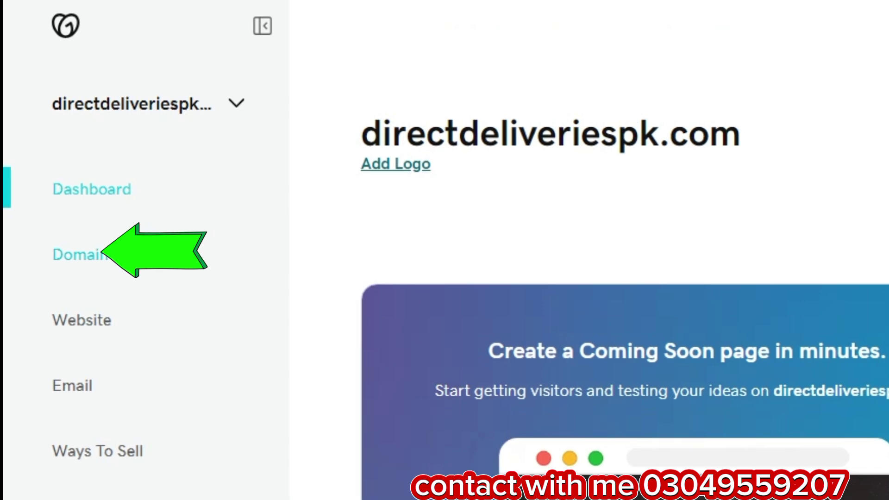
left_click(76, 254)
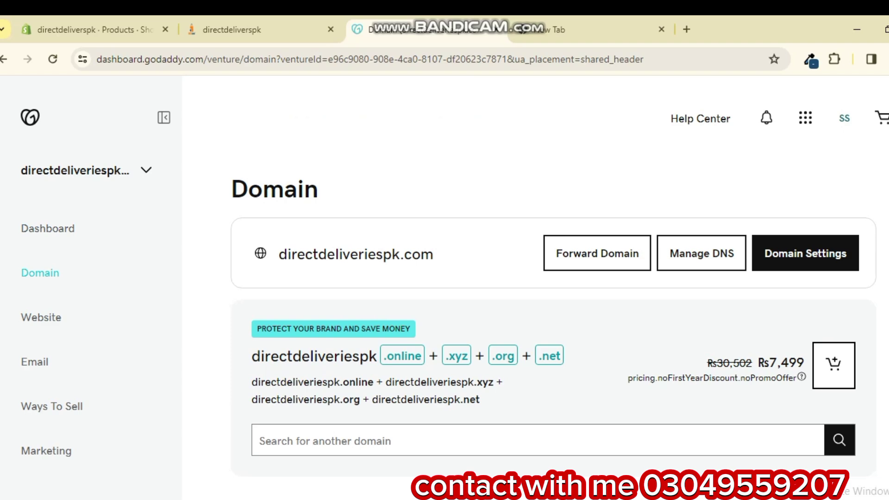
In Shopify, go to the store's domain settings and start connecting an existing domain.
key("ctrl+1")
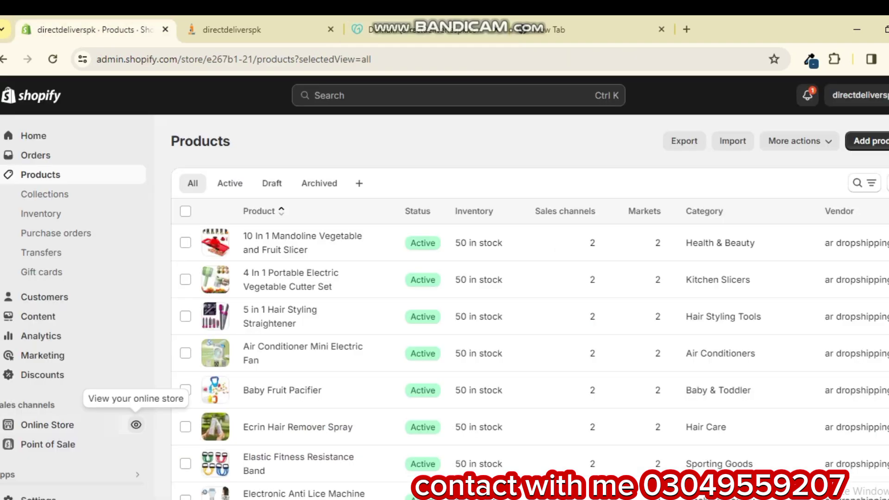
left_click(37, 497)
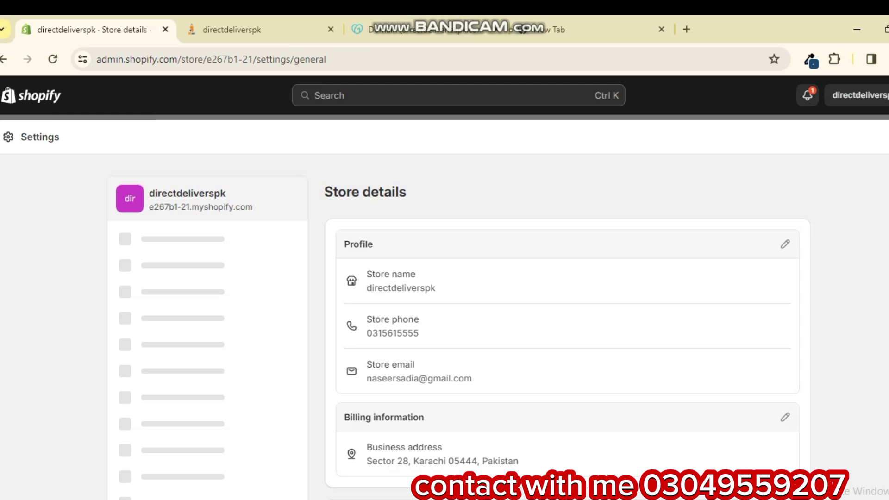
scroll(208, 371, "down", 3)
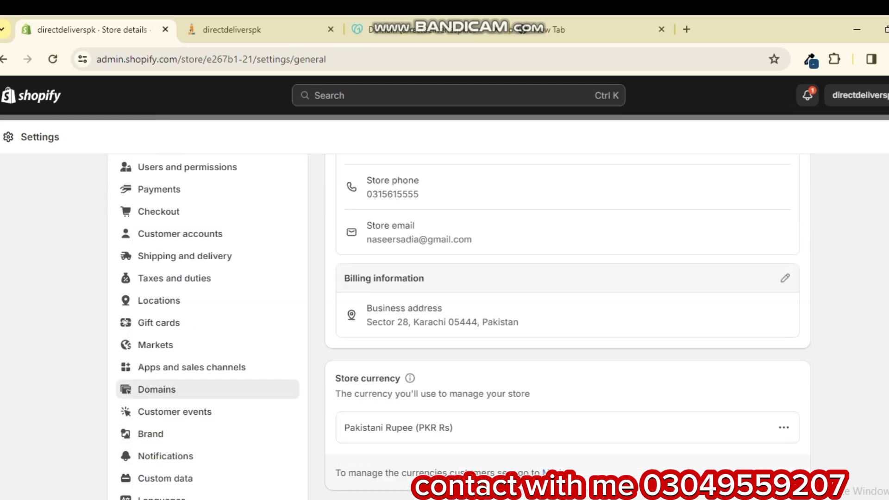
left_click(157, 389)
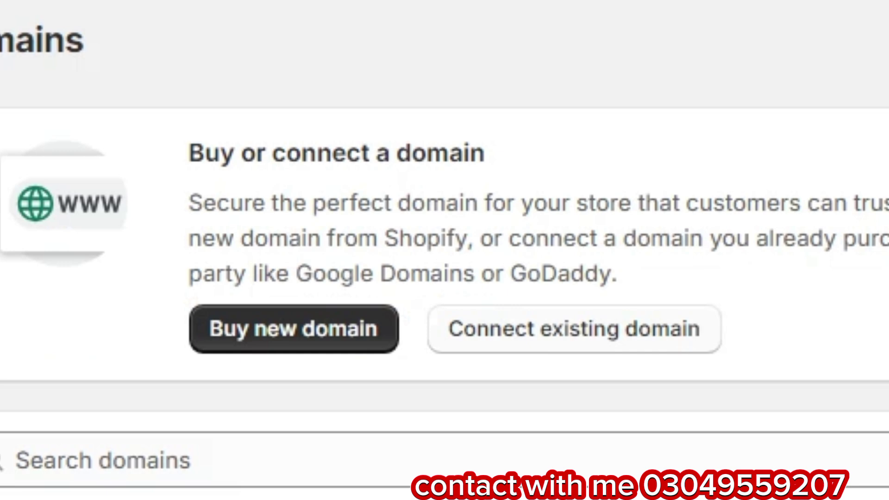
left_click(574, 329)
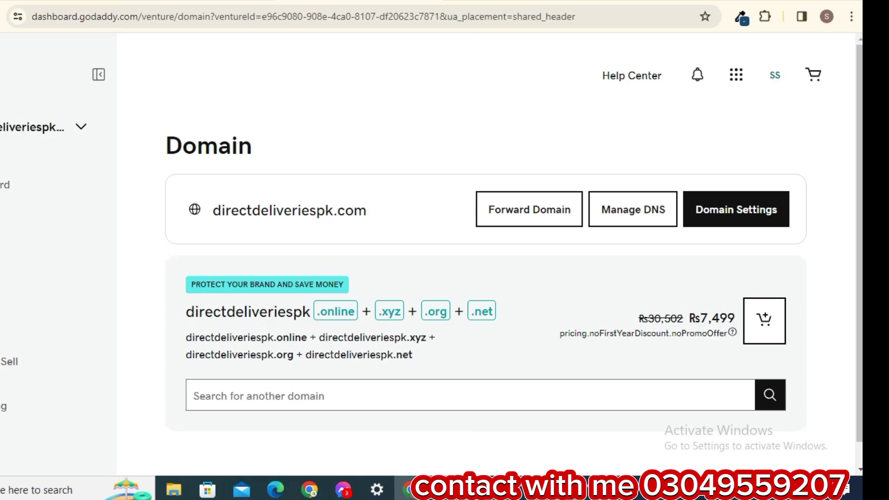
Copy the domain name directdeliveriespk.com from GoDaddy and enter it as the domain to connect in Shopify.
left_click_drag(367, 210, 213, 210)
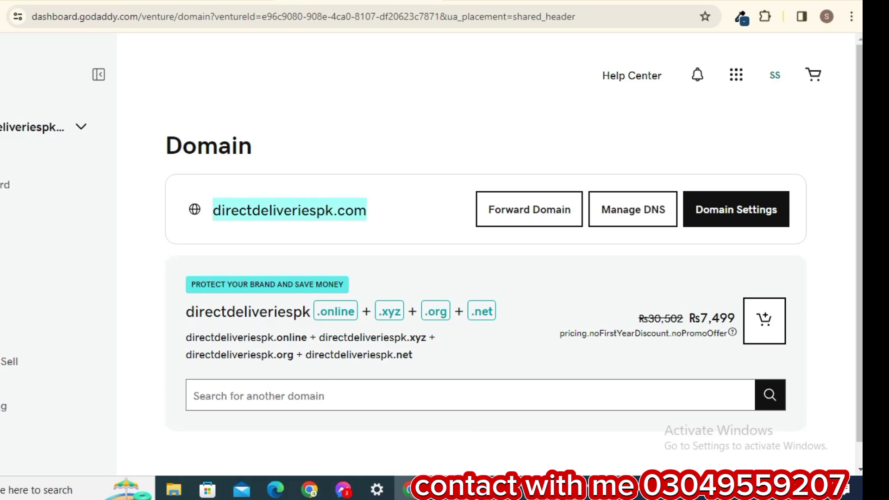
right_click(244, 213)
left_click(264, 225)
key("ctrl+Tab")
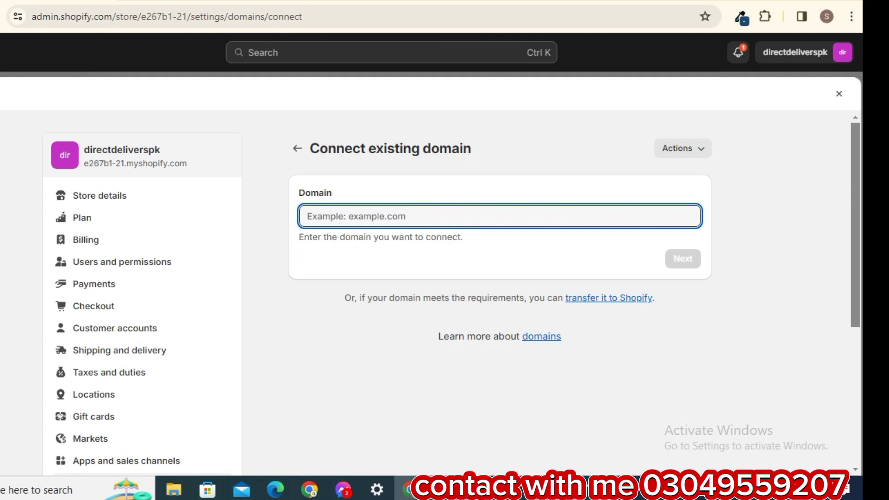
key("ctrl+v")
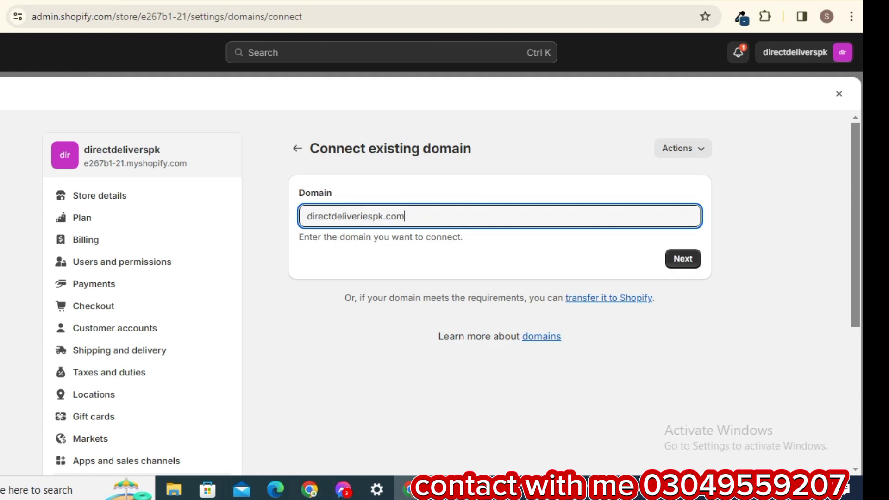
Proceed with the entered domain using the manual connection method and verify the connection.
key("Return")
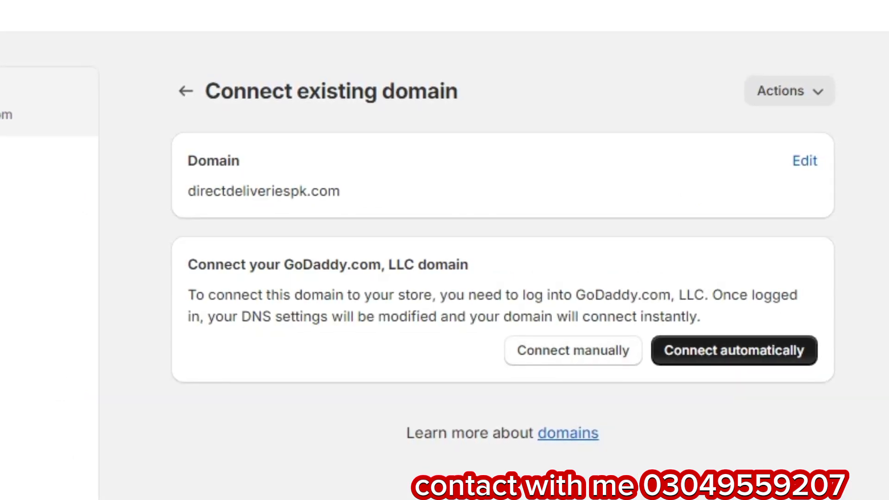
left_click(572, 351)
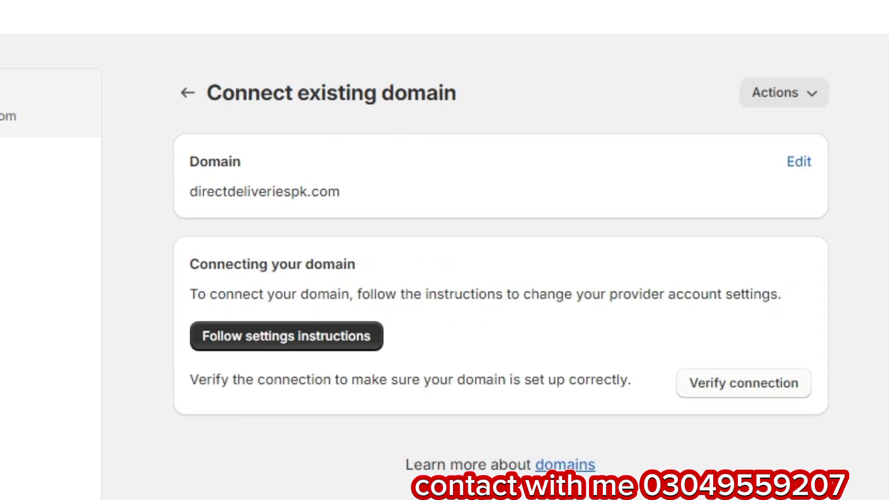
left_click(744, 383)
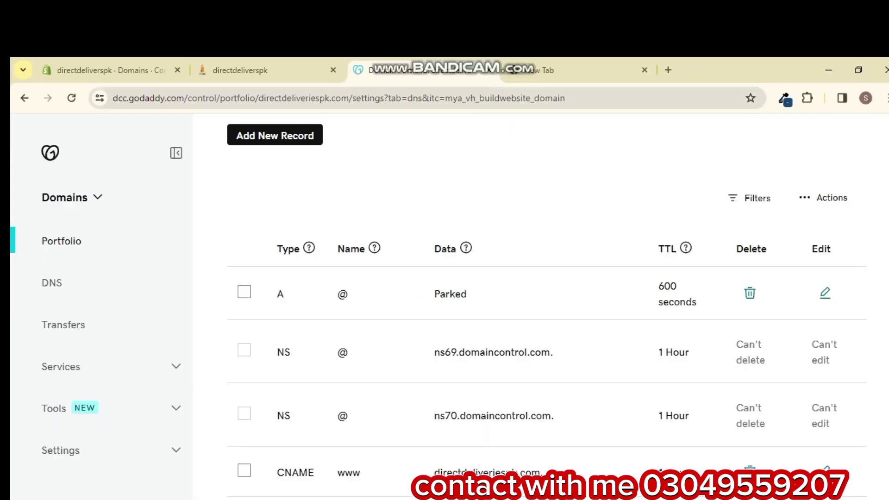
Compare the A record name, current IP address and required value in Shopify with the A record in GoDaddy's DNS list.
left_click(111, 71)
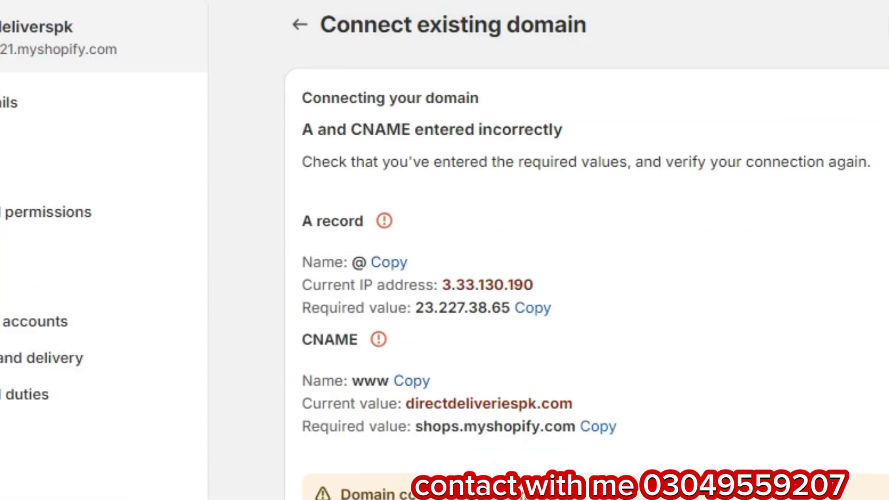
left_click_drag(303, 221, 364, 222)
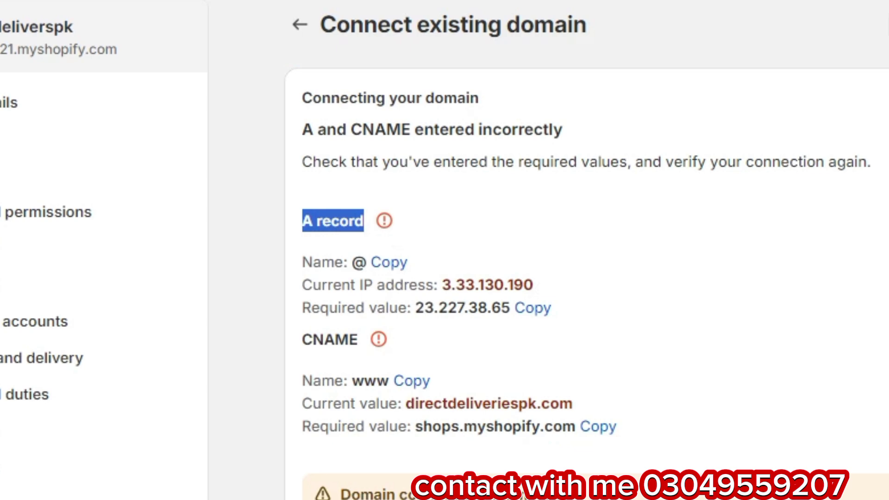
left_click_drag(302, 263, 352, 262)
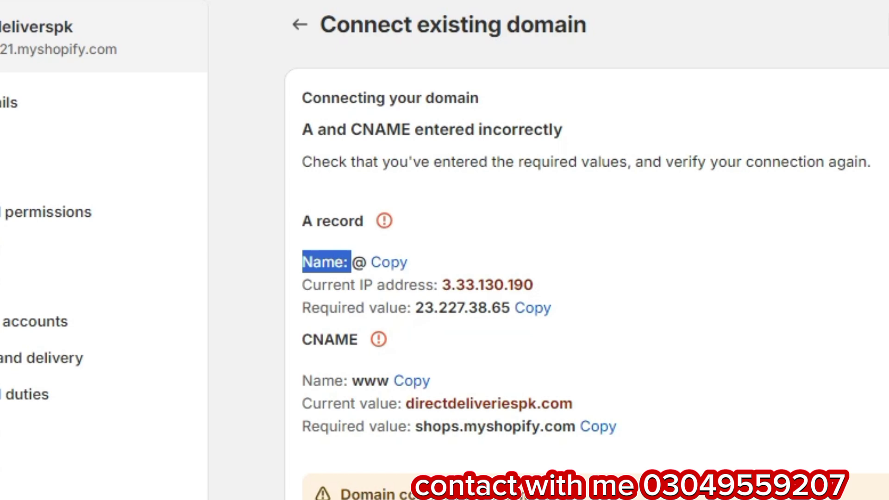
left_click_drag(439, 285, 533, 285)
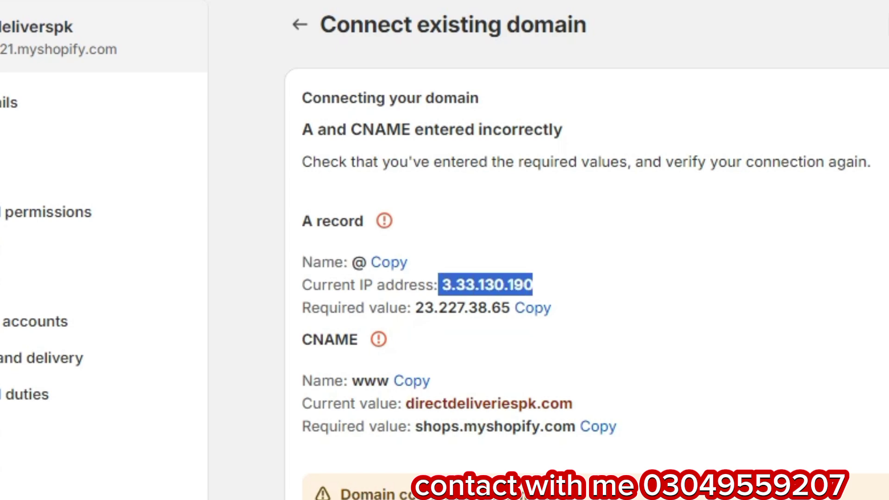
left_click_drag(412, 308, 510, 308)
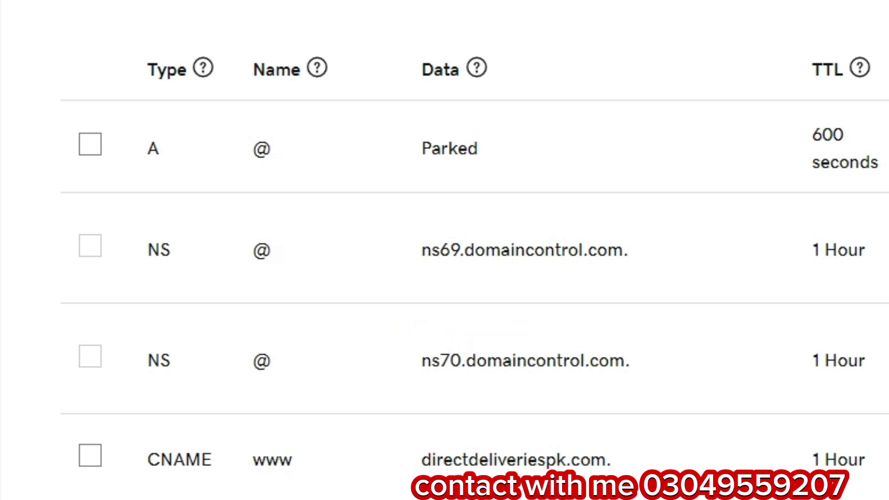
double_click(153, 148)
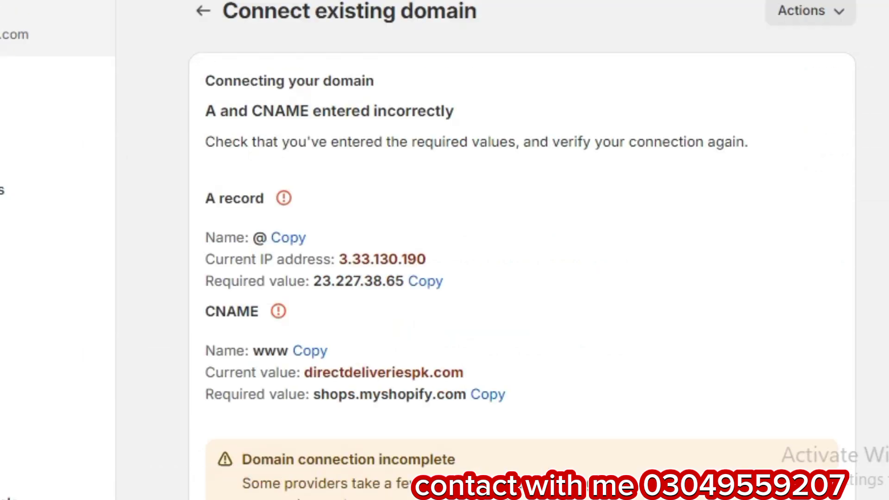
Review and copy the A record's required value in Shopify, and locate the matching A record among GoDaddy's DNS records.
left_click_drag(206, 198, 254, 198)
left_click_drag(206, 237, 244, 238)
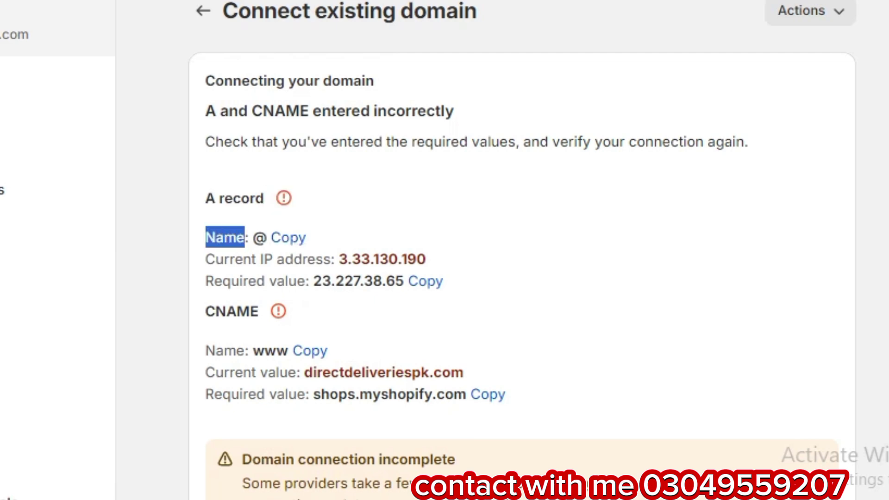
left_click_drag(205, 281, 425, 259)
left_click_drag(205, 281, 304, 282)
left_click(426, 281)
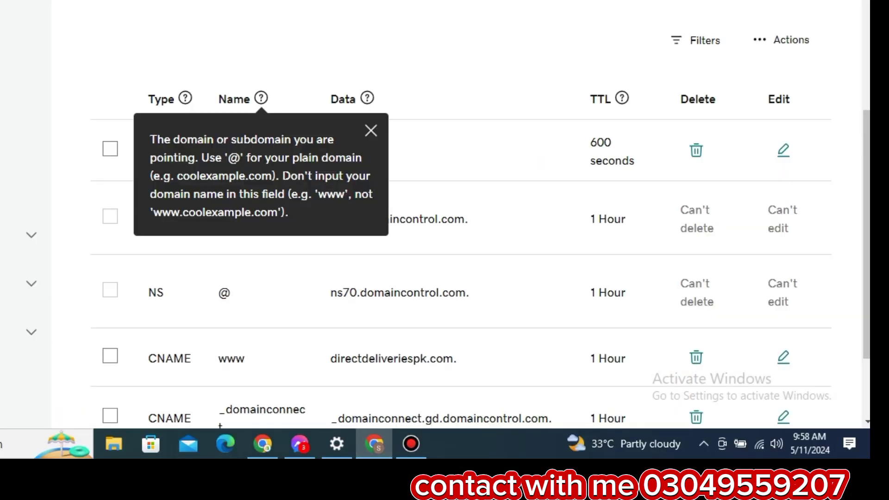
double_click(152, 151)
left_click(152, 152)
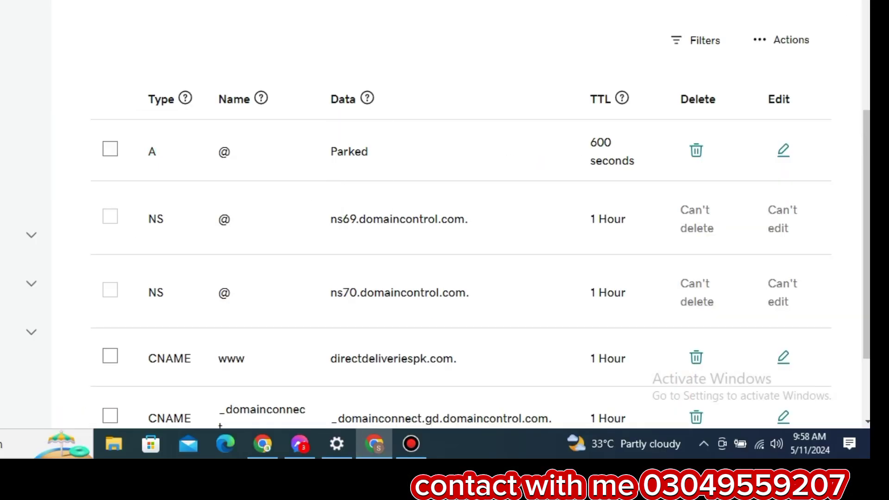
double_click(152, 151)
mouse_move(261, 98)
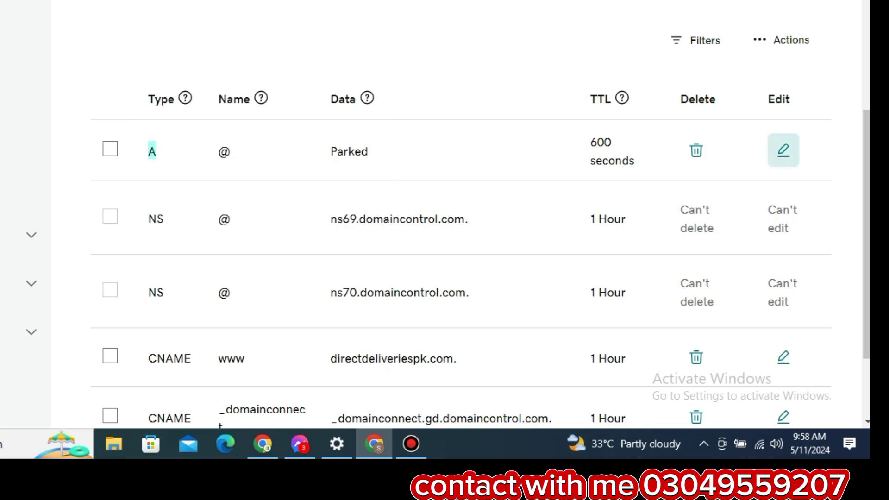
Edit the @ A record in GoDaddy, replacing its value with the required value 23.227.38.65 copied from Shopify.
left_click(784, 150)
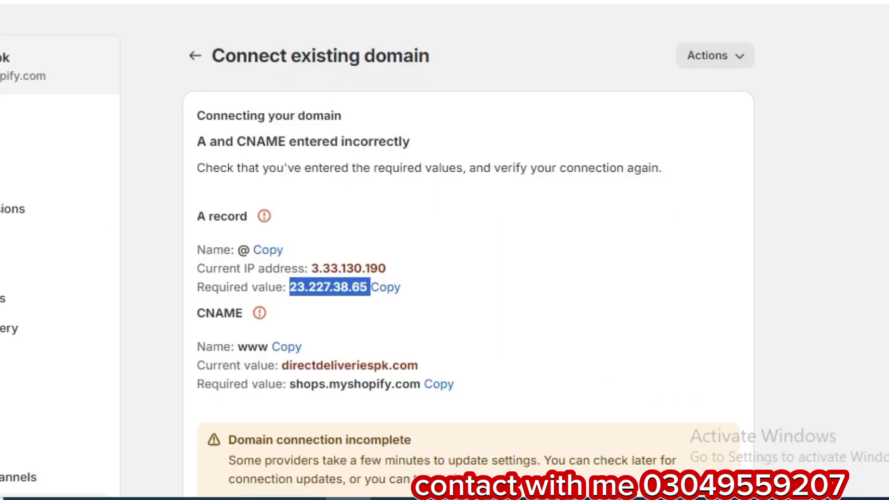
left_click_drag(198, 288, 296, 288)
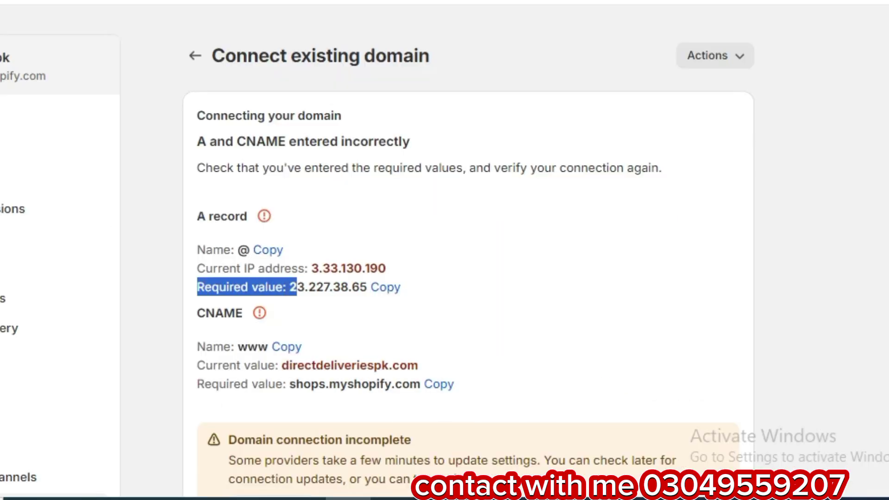
left_click(386, 288)
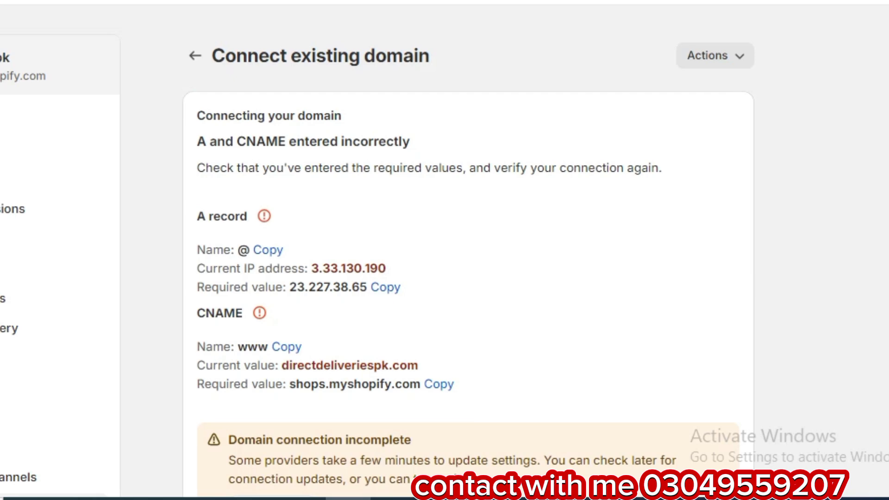
double_click(348, 269)
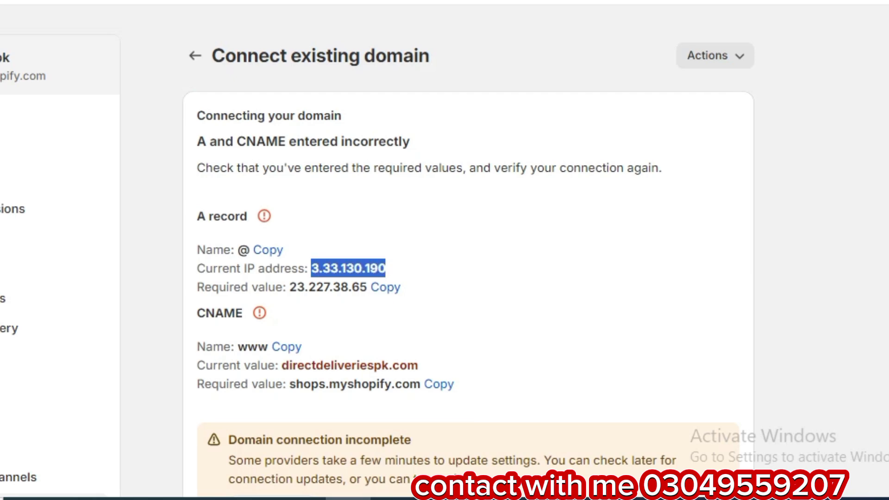
left_click(348, 268)
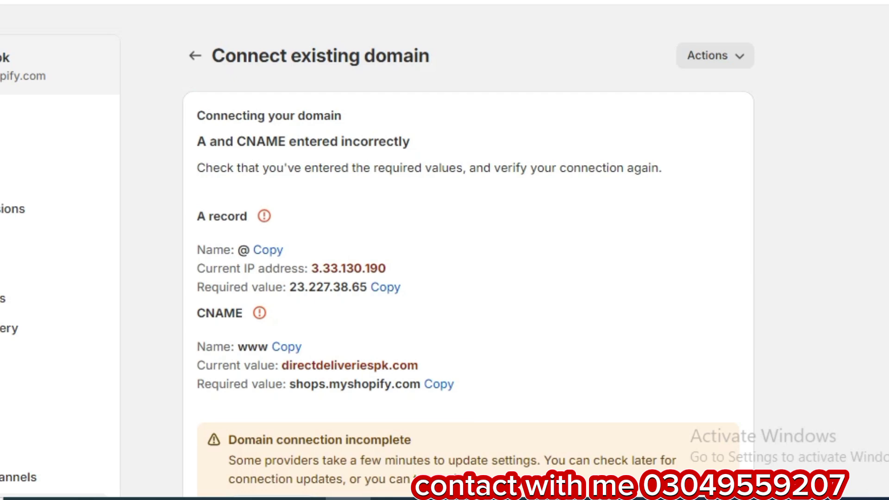
left_click_drag(286, 288, 367, 287)
left_click(385, 287)
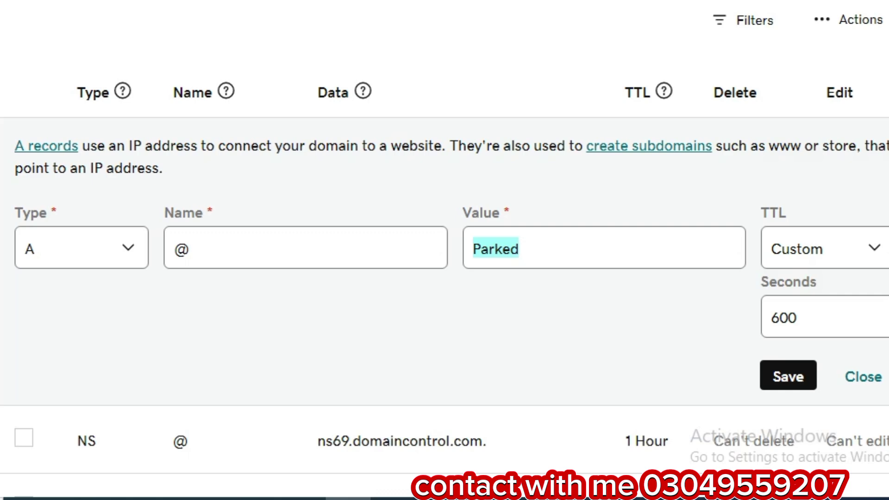
key("BackSpace")
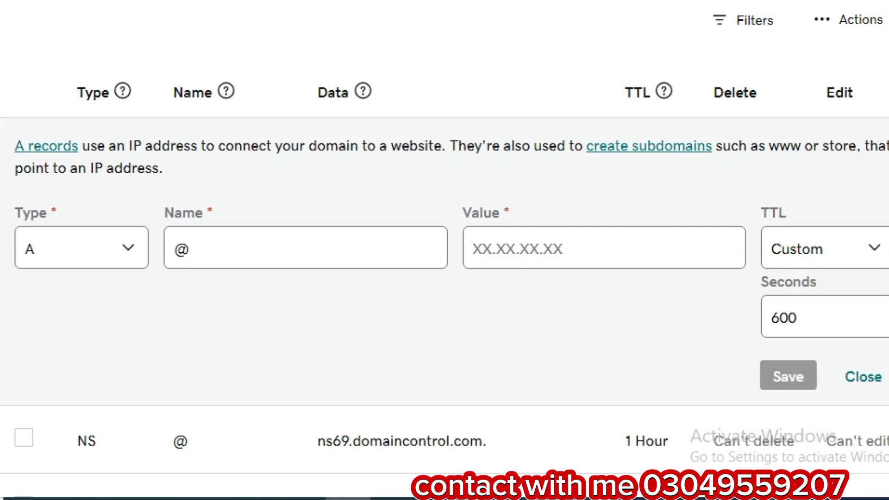
key("ctrl+v")
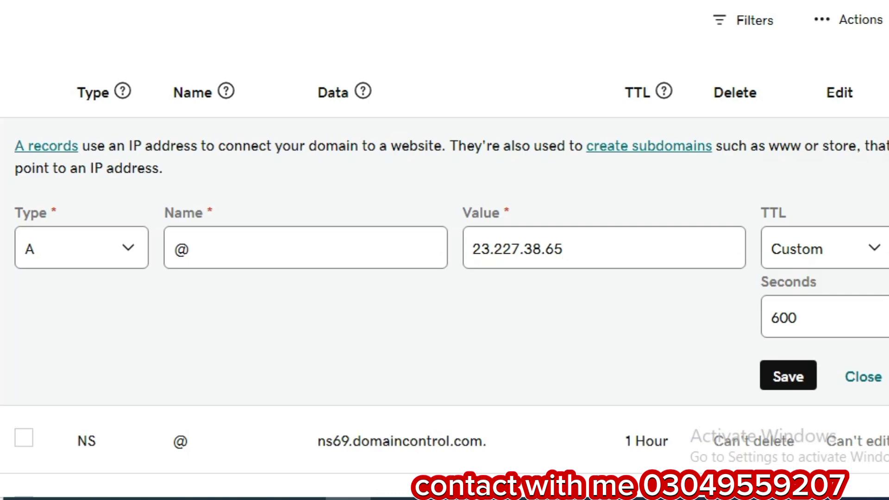
Set the A record's TTL to 1 Hour, save the record and check its new data value in the DNS list.
left_click(824, 249)
key("Up")
key("Up")
key("Up")
key("Up")
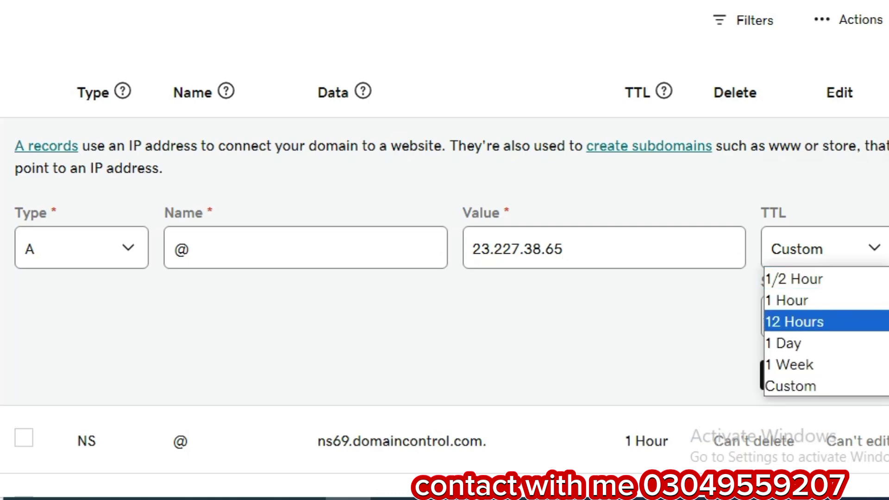
key("Return")
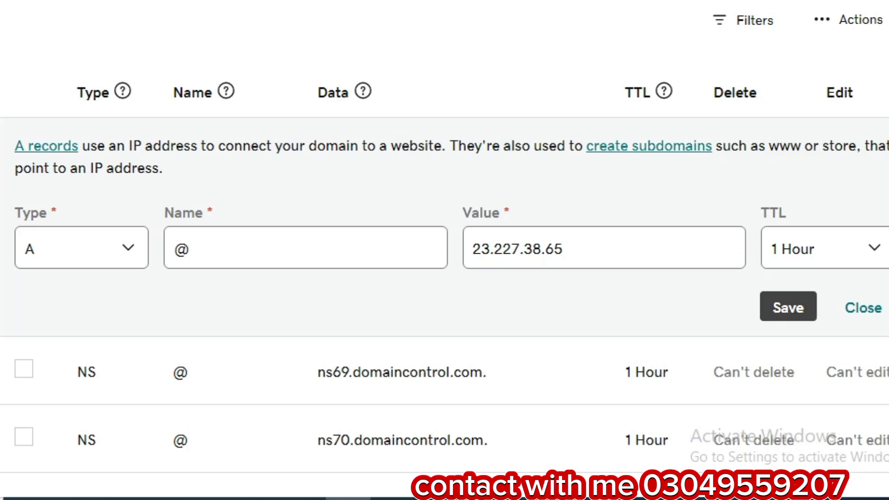
left_click(788, 306)
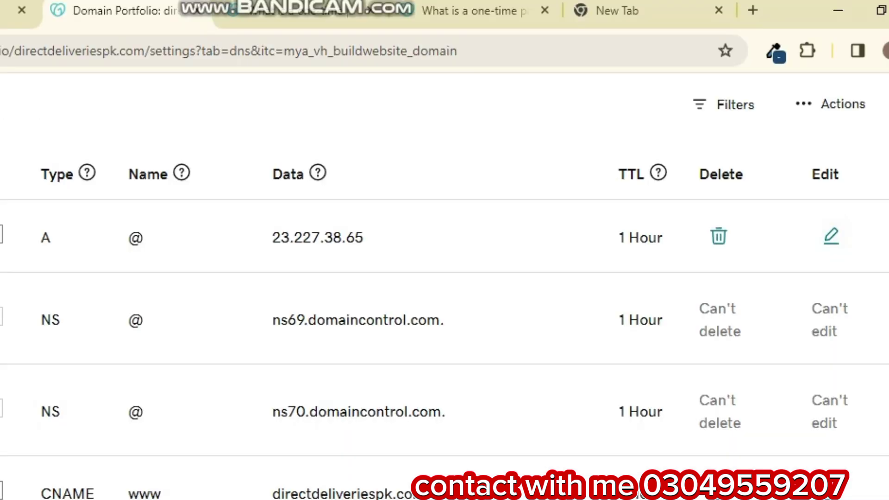
left_click_drag(272, 238, 364, 237)
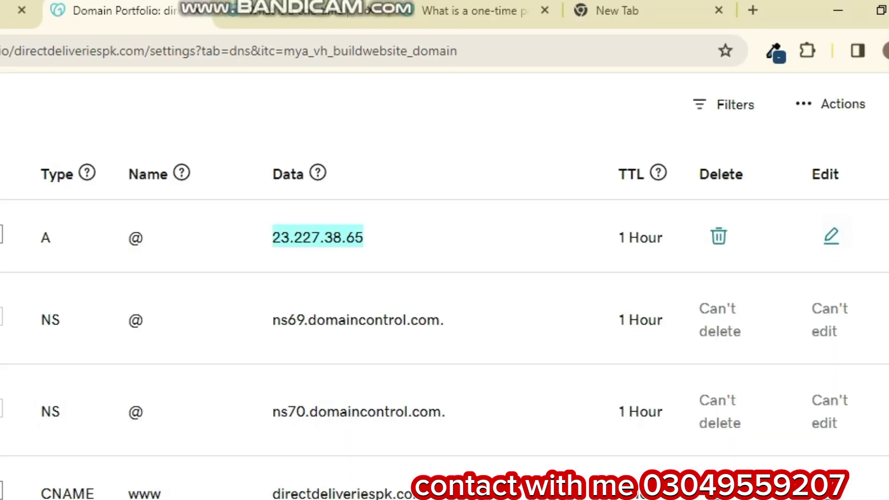
Review the CNAME details in Shopify and copy the required value shops.myshopify.com.
key("ctrl+shift+Tab")
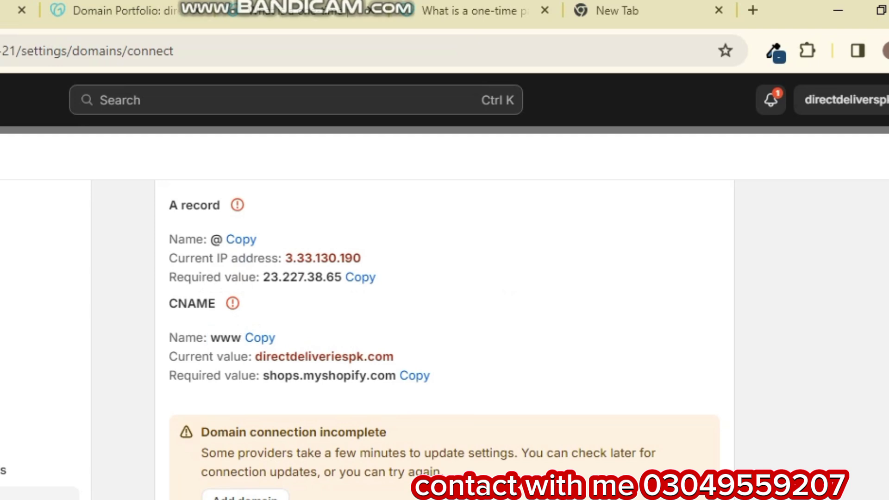
left_click_drag(186, 338, 196, 337)
left_click_drag(253, 357, 369, 357)
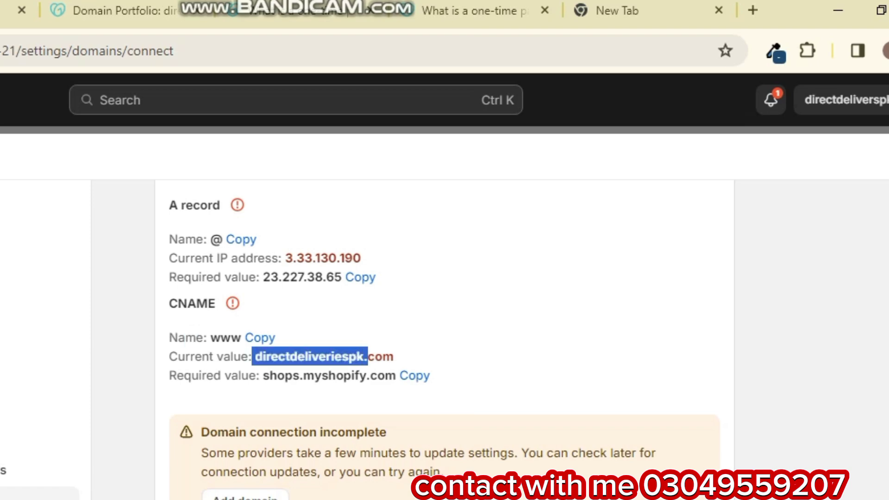
left_click_drag(169, 376, 264, 375)
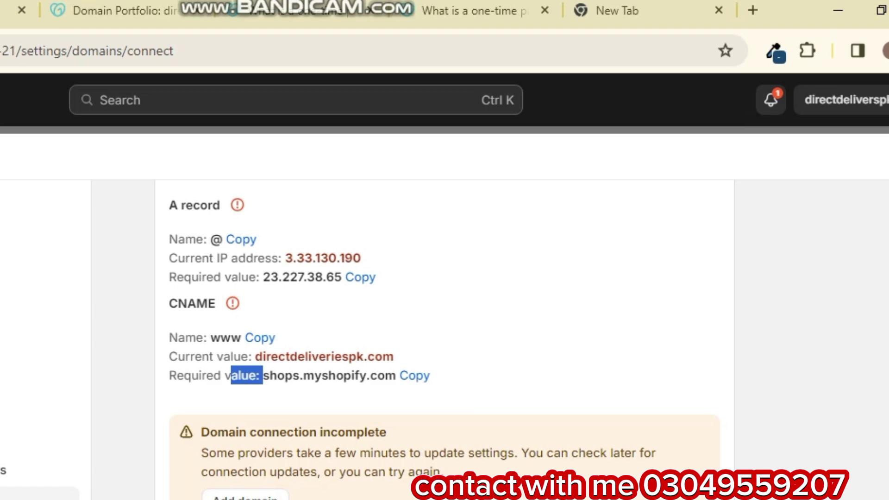
left_click(414, 376)
Edit the www CNAME record in GoDaddy, replacing its value with shops.myshopify.com, and save it.
left_click(116, 11)
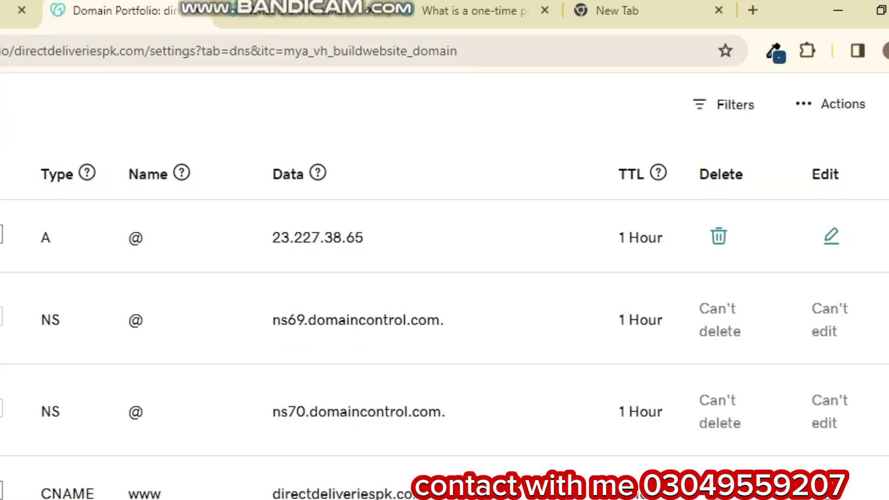
left_click(832, 493)
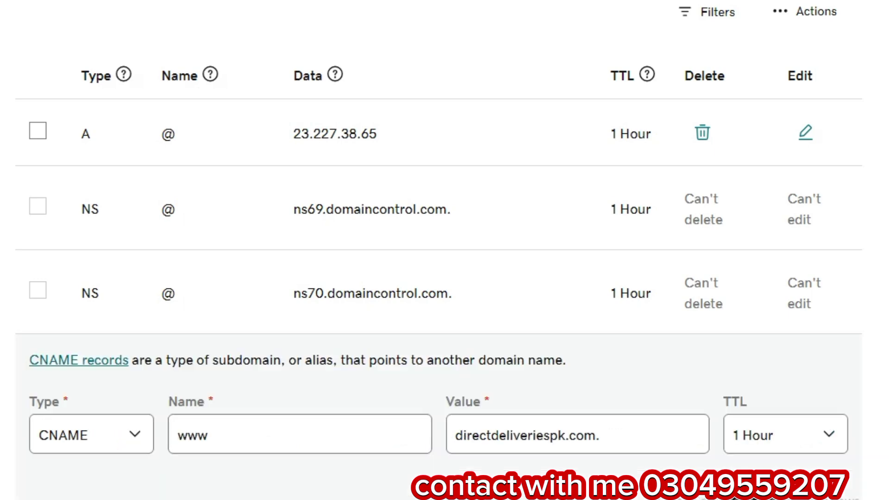
scroll(444, 278, "down", 3)
left_click(598, 282)
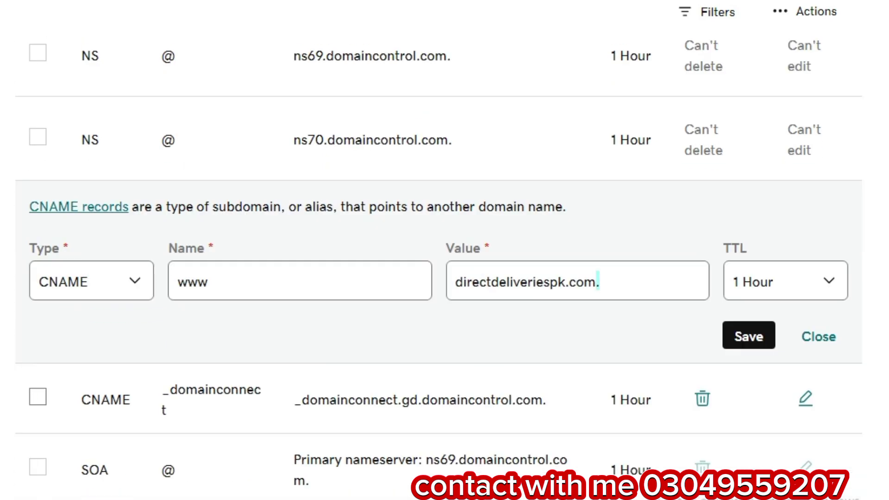
key("ctrl+a")
key("BackSpace")
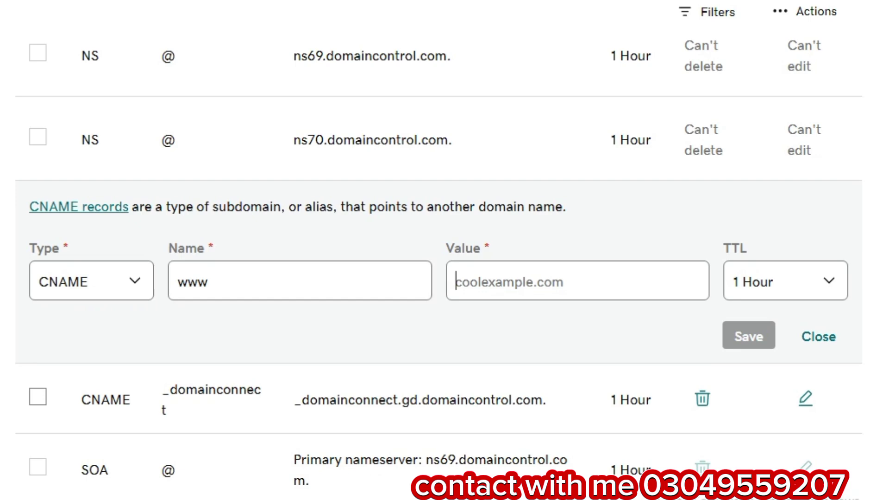
key("ctrl+v")
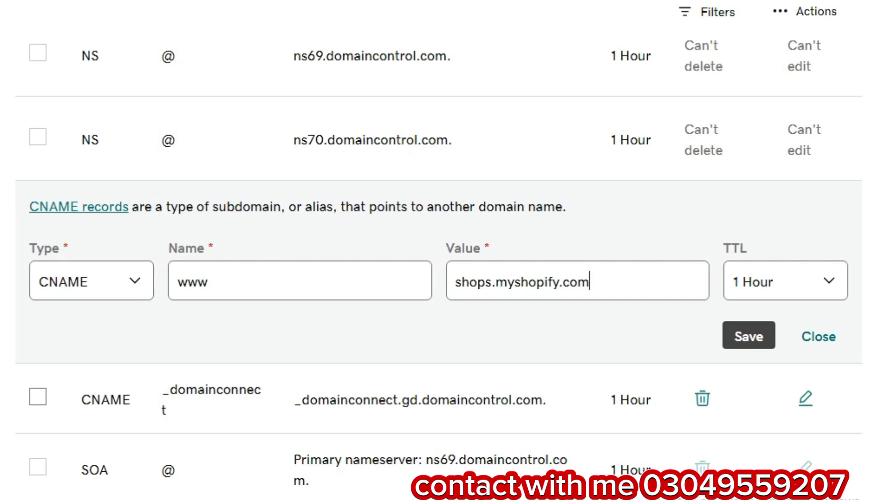
key("Return")
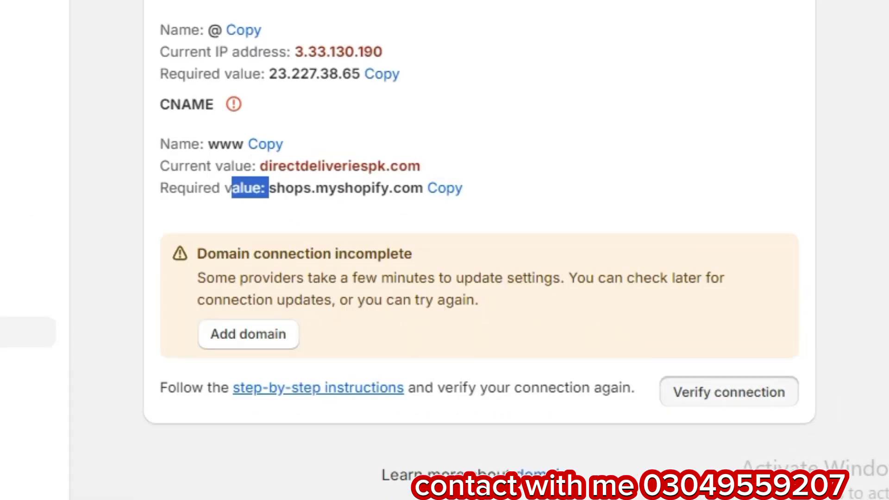
Verify the domain connection again in Shopify and reload the storefront page open at e267b1-21.myshopify.com.
scroll(479, 250, "down", 5)
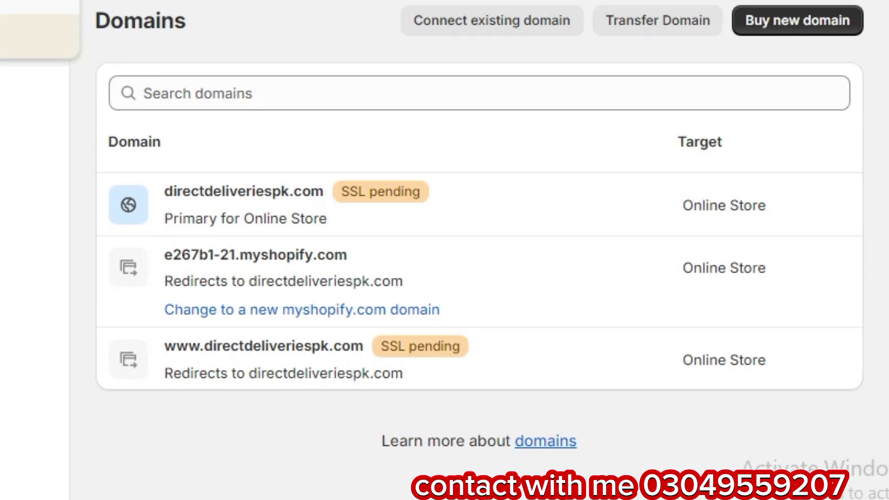
left_click(214, 29)
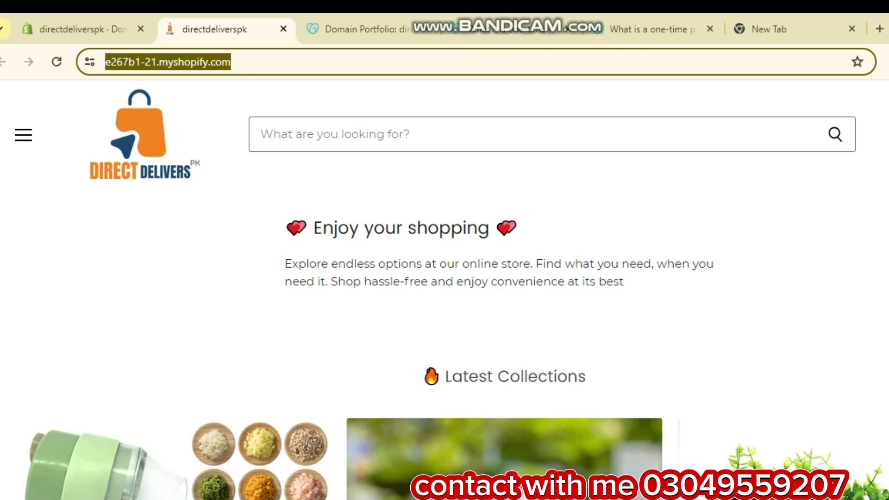
left_click(56, 61)
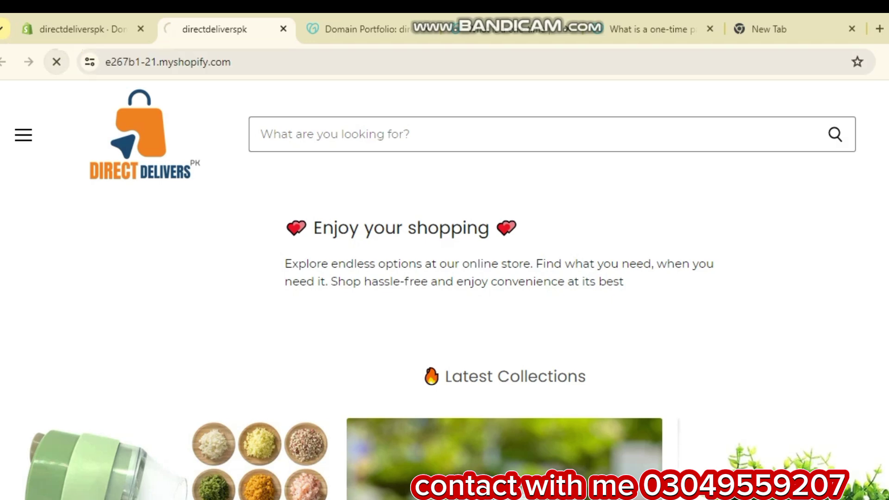